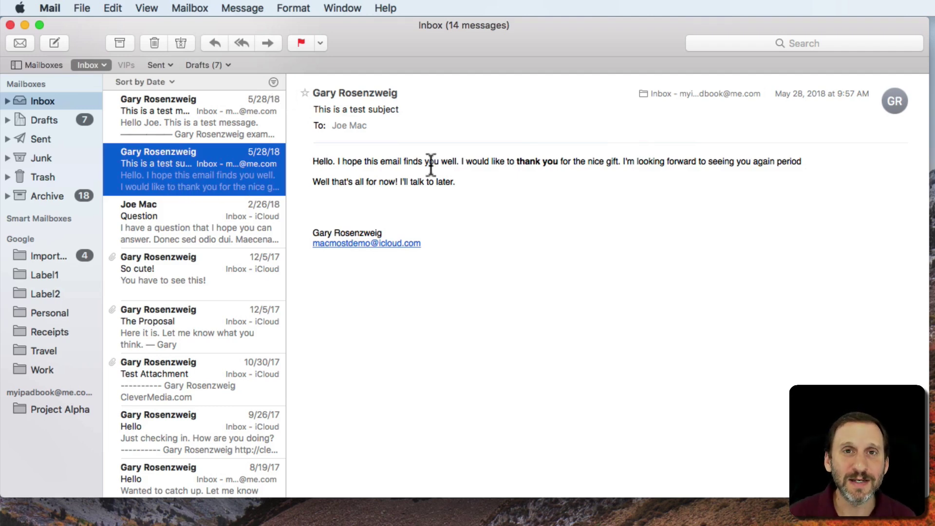
# Begin saving the email as Raw Message Source named 'This is a test subject.eml' on the Desktop
pyautogui.click(83, 8)
pyautogui.click(114, 103)
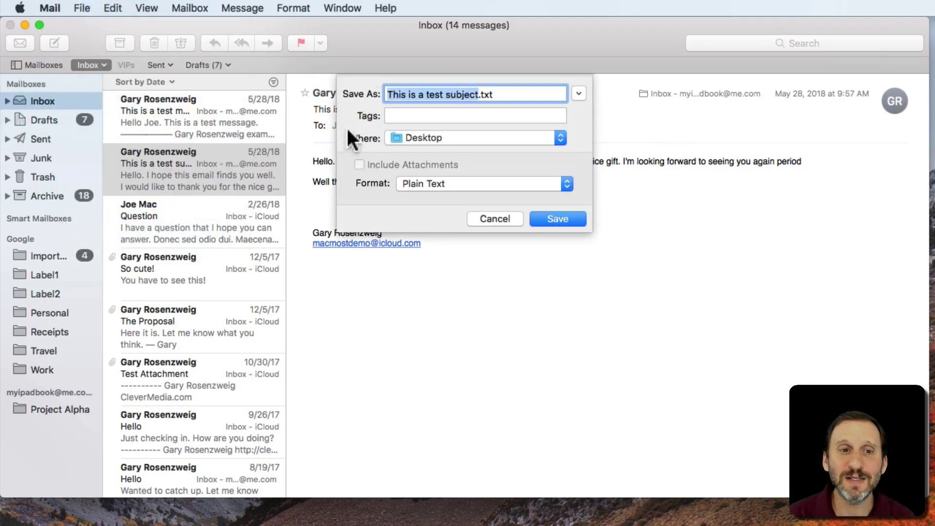
pyautogui.moveTo(423, 183); pyautogui.dragTo(439, 157)
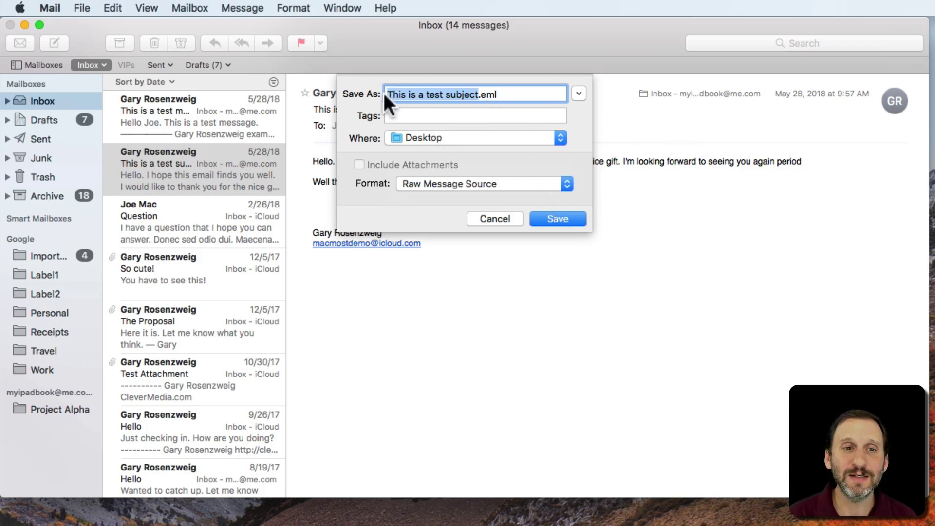
pyautogui.moveTo(384, 92); pyautogui.dragTo(459, 93)
pyautogui.moveTo(391, 93); pyautogui.dragTo(484, 93)
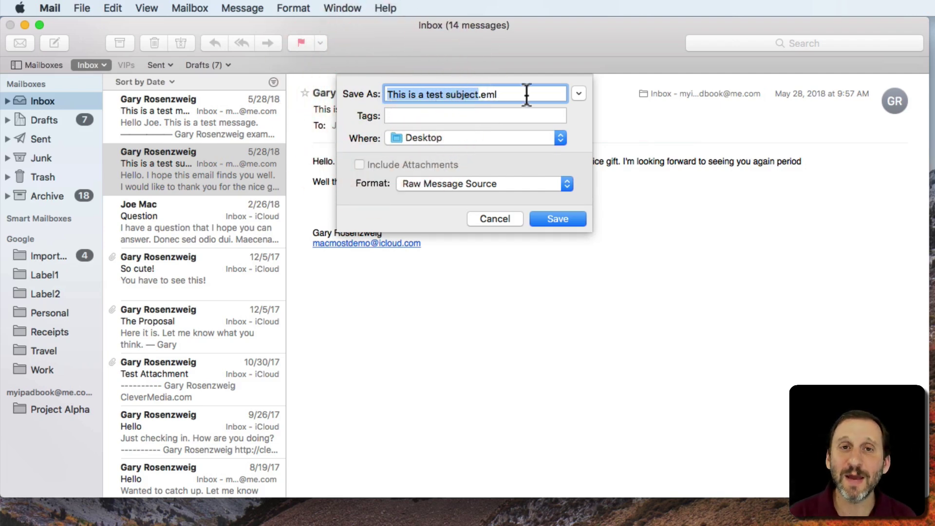
# Save the .eml copy, then save a Rich Text Format .rtf copy to the Desktop
pyautogui.click(561, 217)
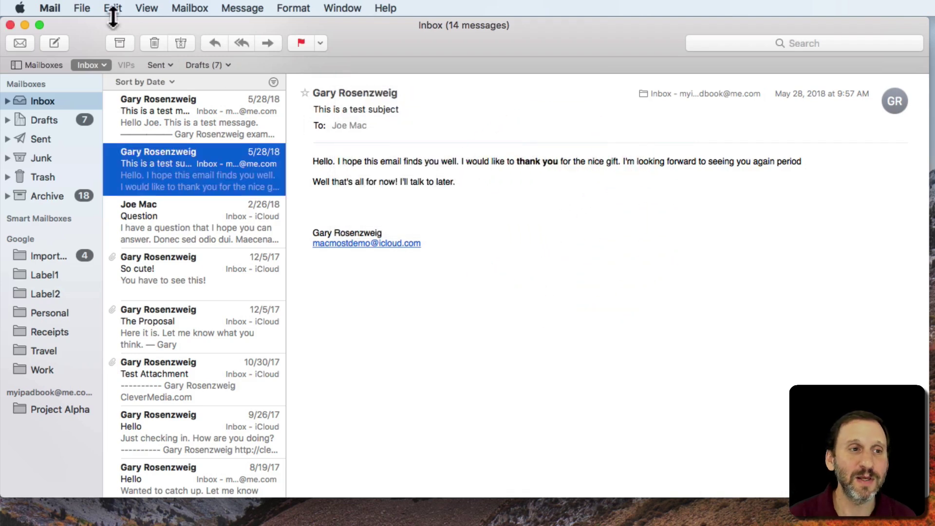
pyautogui.click(82, 8)
pyautogui.click(101, 96)
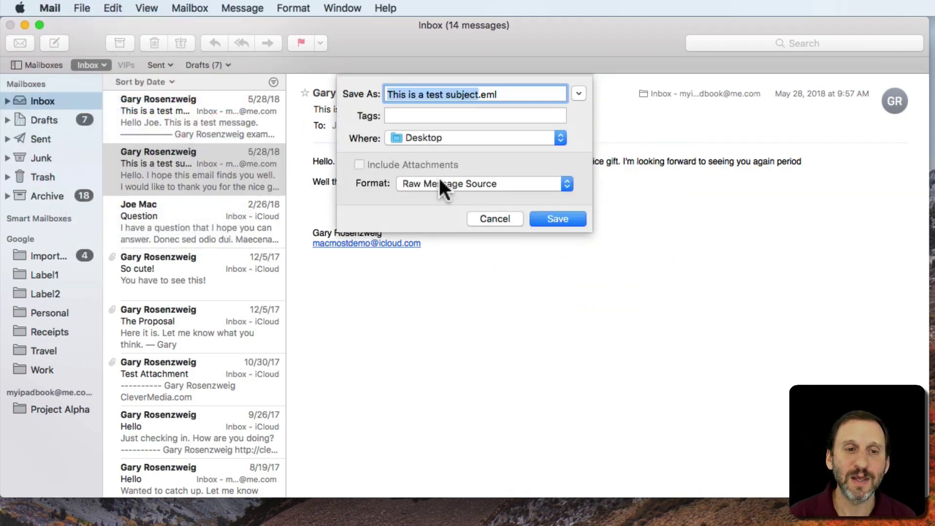
pyautogui.click(440, 183)
pyautogui.click(442, 195)
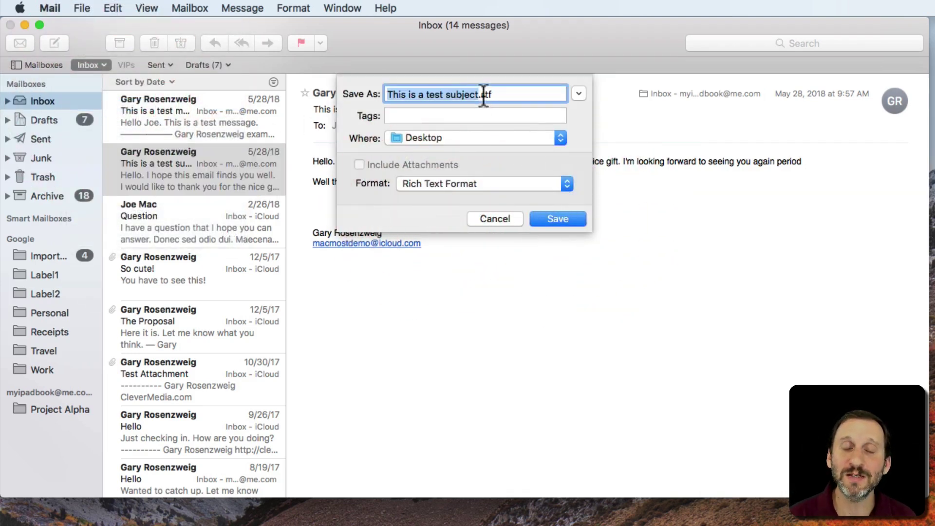
pyautogui.click(560, 217)
# Save a Plain Text .txt copy of the email to the Desktop
pyautogui.click(81, 7)
pyautogui.click(107, 102)
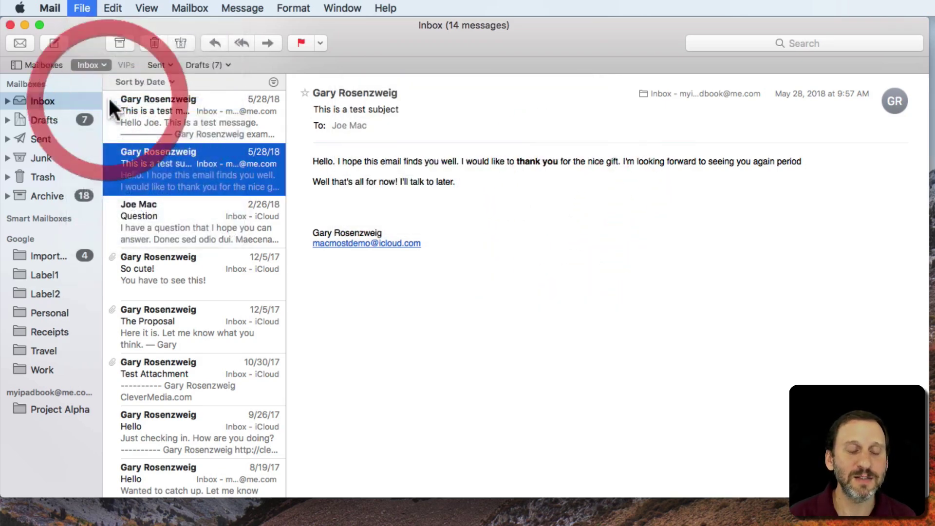
pyautogui.click(442, 187)
pyautogui.click(441, 206)
pyautogui.click(442, 181)
pyautogui.click(442, 193)
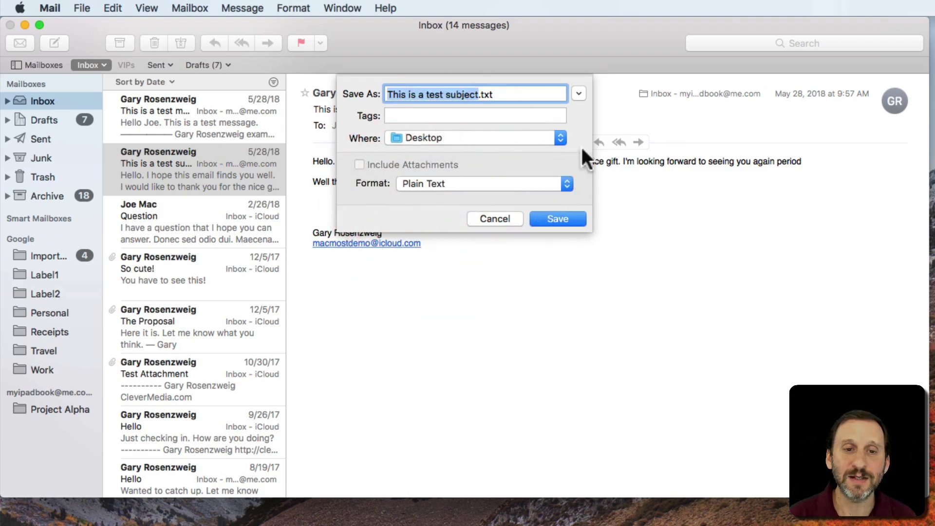
pyautogui.click(575, 220)
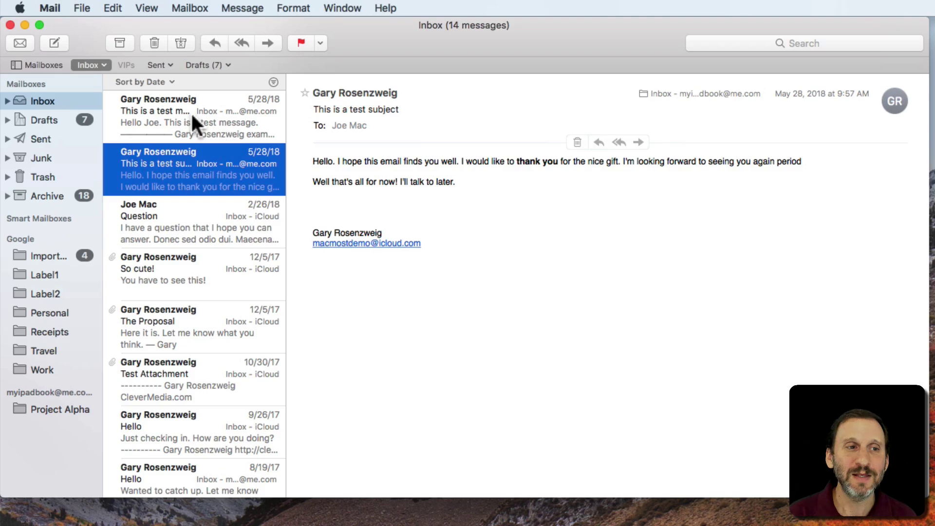
# Export the email to the Desktop as 'This is a test subject.pdf' with US Letter paper size
pyautogui.click(82, 8)
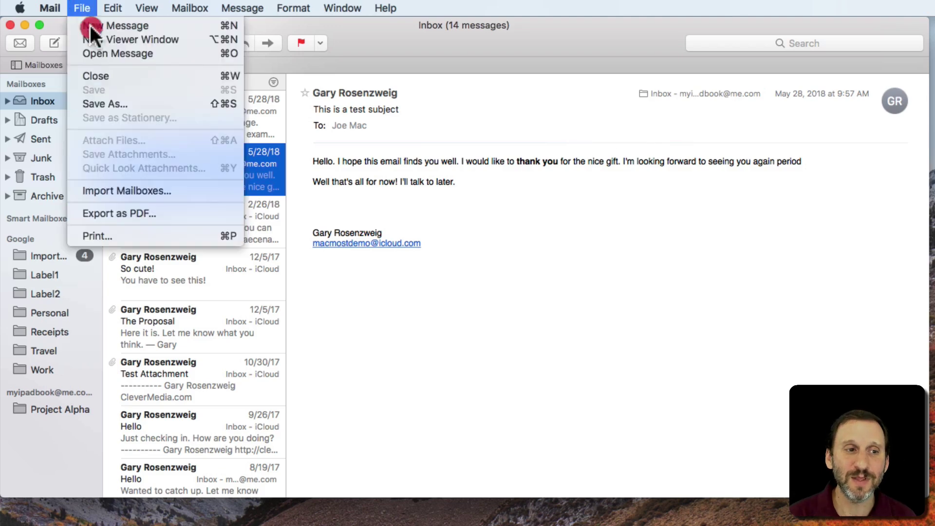
pyautogui.click(135, 211)
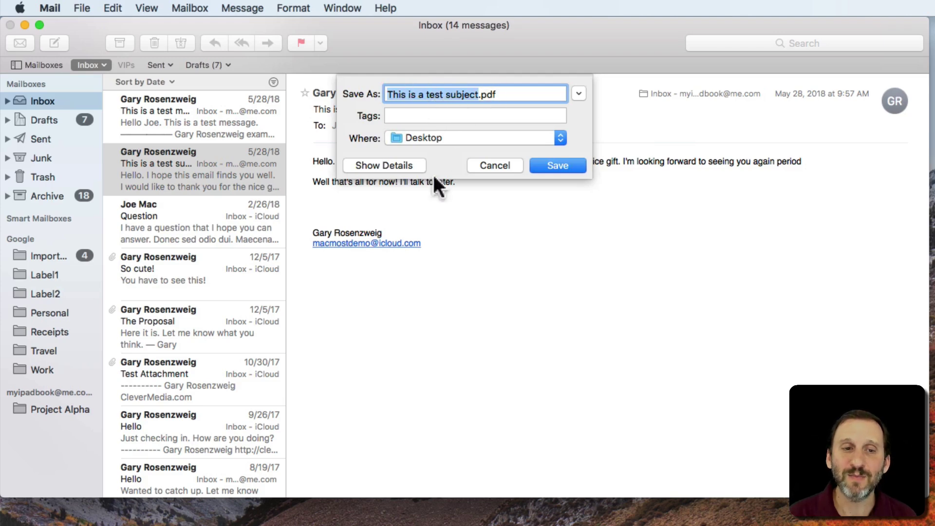
pyautogui.click(395, 165)
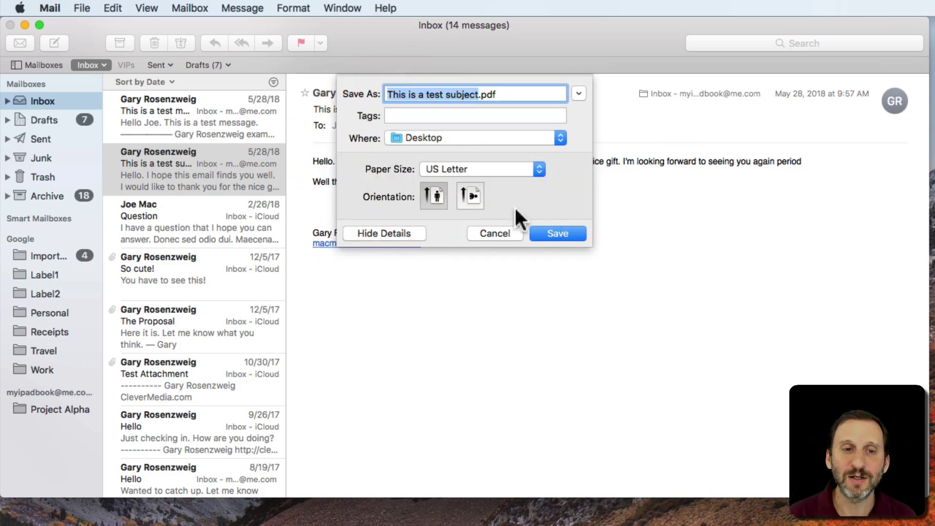
pyautogui.moveTo(459, 165); pyautogui.dragTo(361, 156)
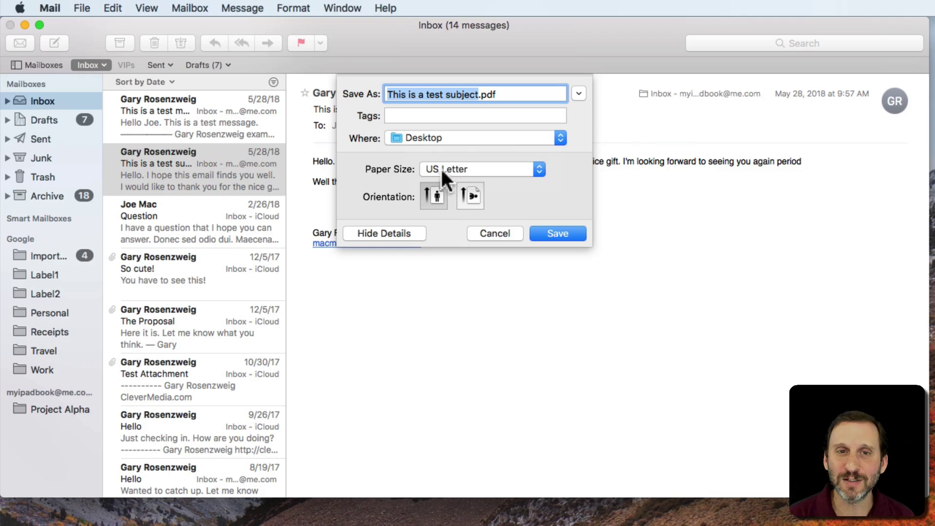
pyautogui.click(568, 234)
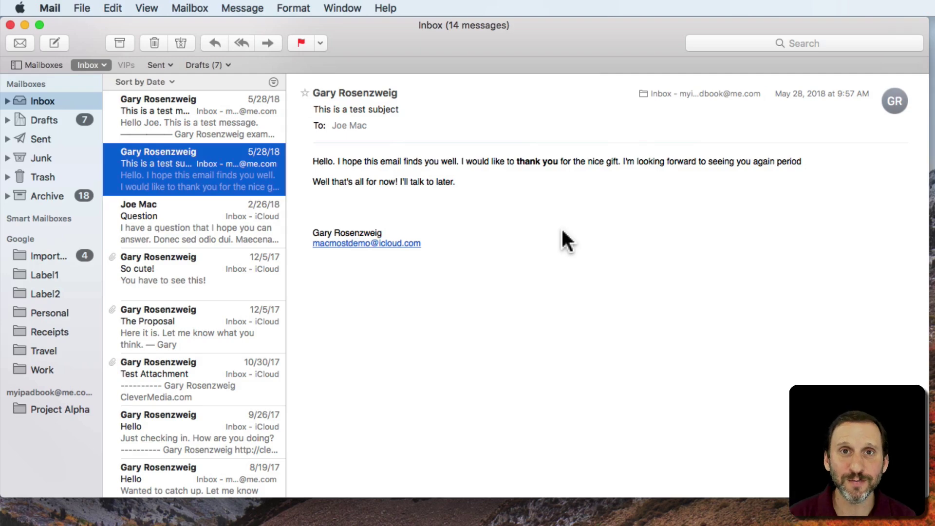
# Hide Mail and line up the .eml, .rtf, .txt and .pdf copies at the desktop's top left
pyautogui.click(605, 37)
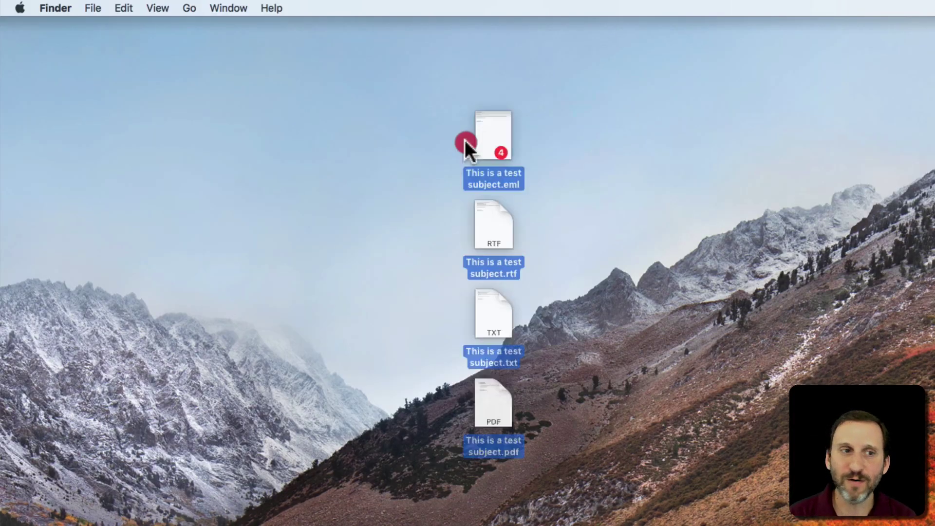
pyautogui.moveTo(464, 142); pyautogui.dragTo(49, 63)
pyautogui.click(209, 64)
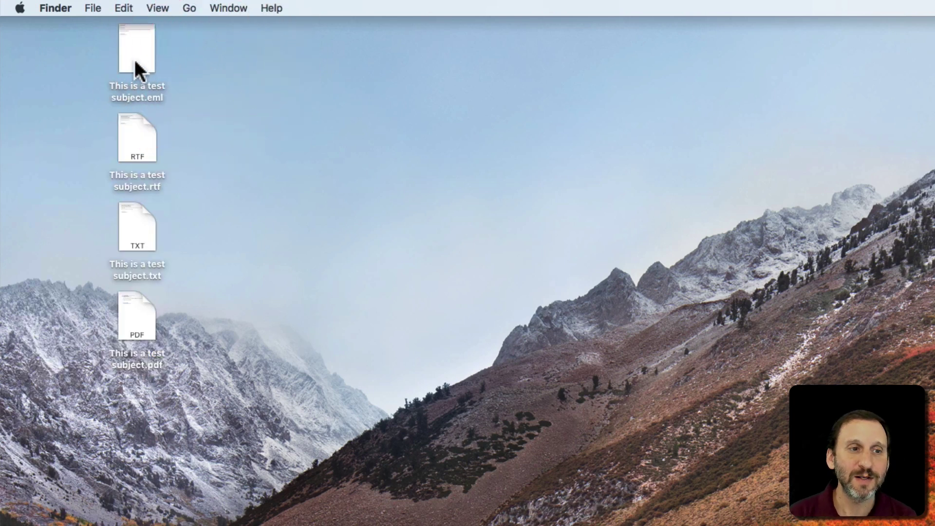
pyautogui.doubleClick(136, 238)
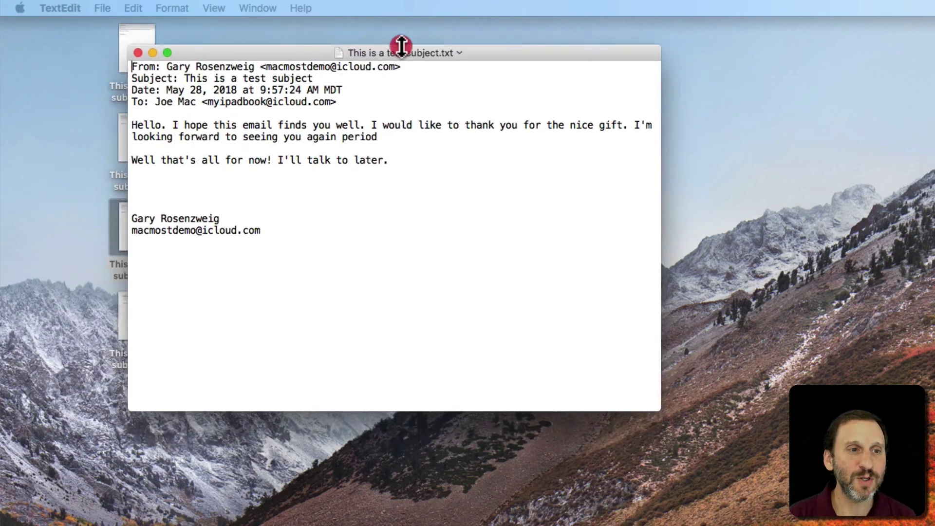
pyautogui.moveTo(397, 44); pyautogui.dragTo(447, 39)
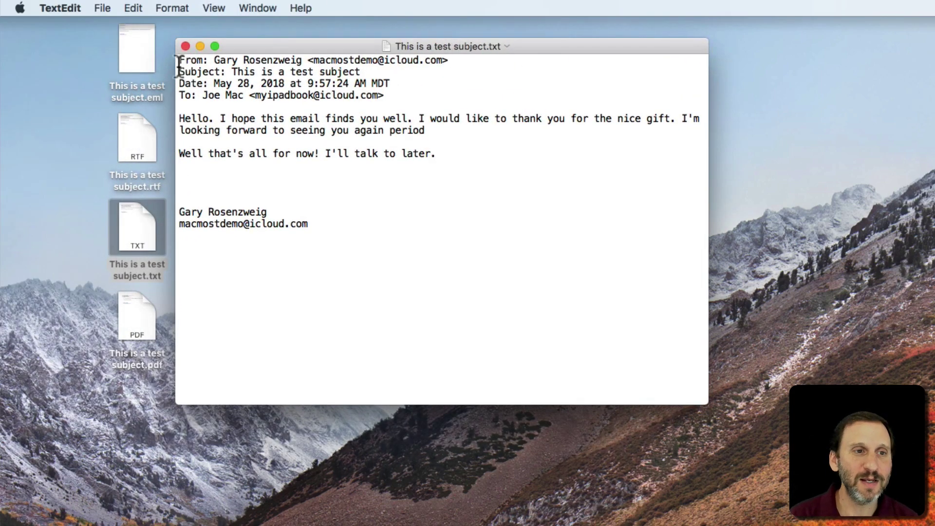
pyautogui.moveTo(178, 59); pyautogui.dragTo(178, 103)
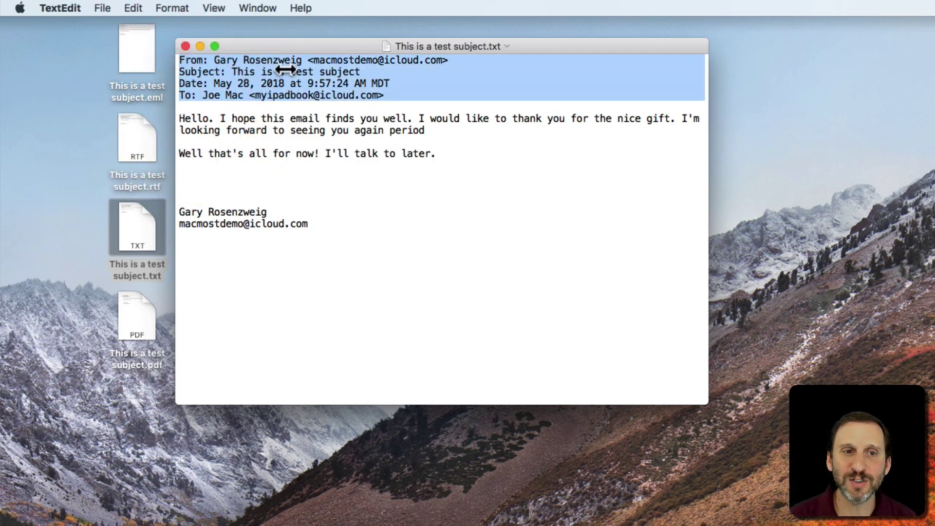
pyautogui.click(343, 72)
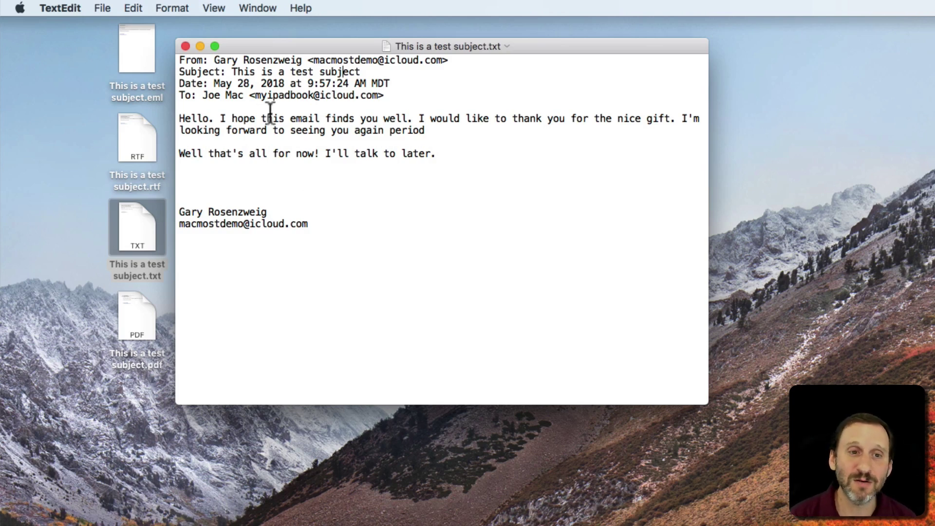
# Close the plain-text copy and open the RTF copy in TextEdit
pyautogui.click(185, 47)
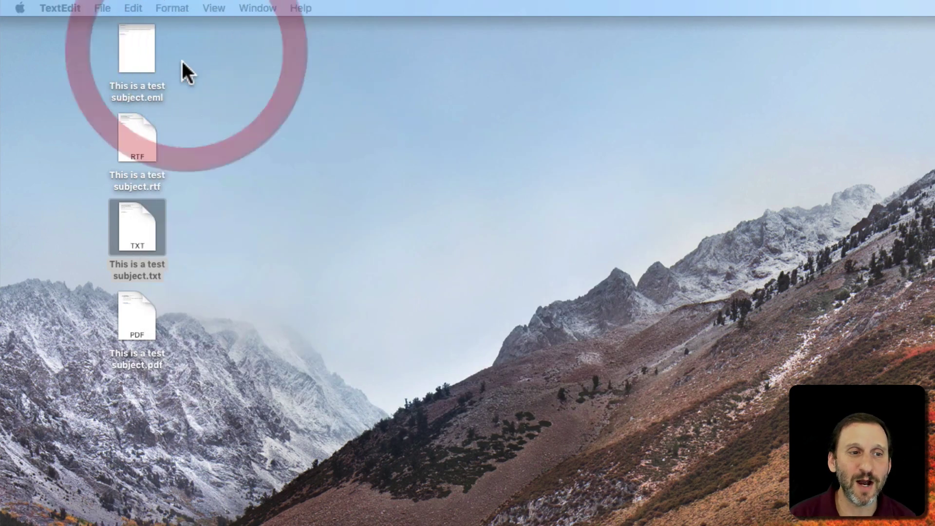
pyautogui.click(144, 137)
pyautogui.press('super+o')
# Confirm 'thank you' stayed bold in the RTF copy, then close it
pyautogui.moveTo(503, 59); pyautogui.dragTo(532, 46)
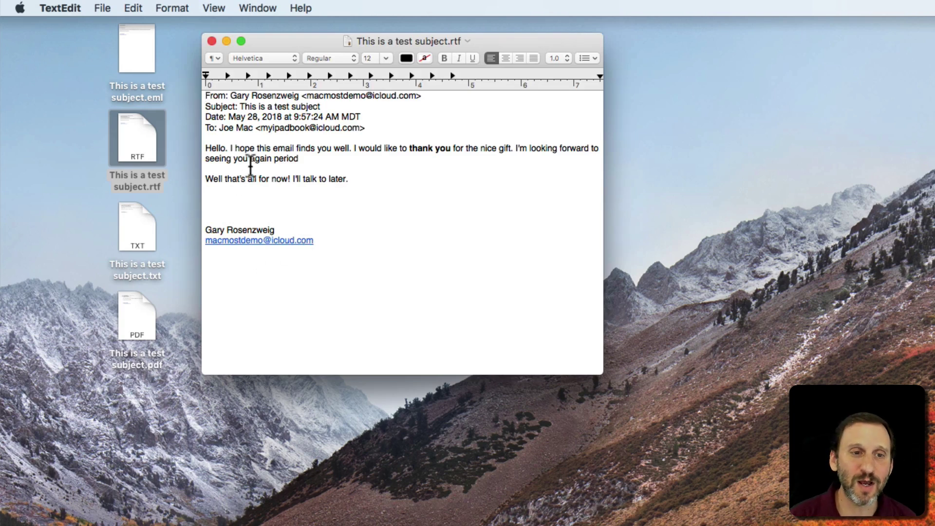
pyautogui.moveTo(435, 149)
pyautogui.mouseDown()
pyautogui.moveTo(428, 156)
pyautogui.moveTo(446, 150)
pyautogui.moveTo(419, 146)
pyautogui.mouseUp()
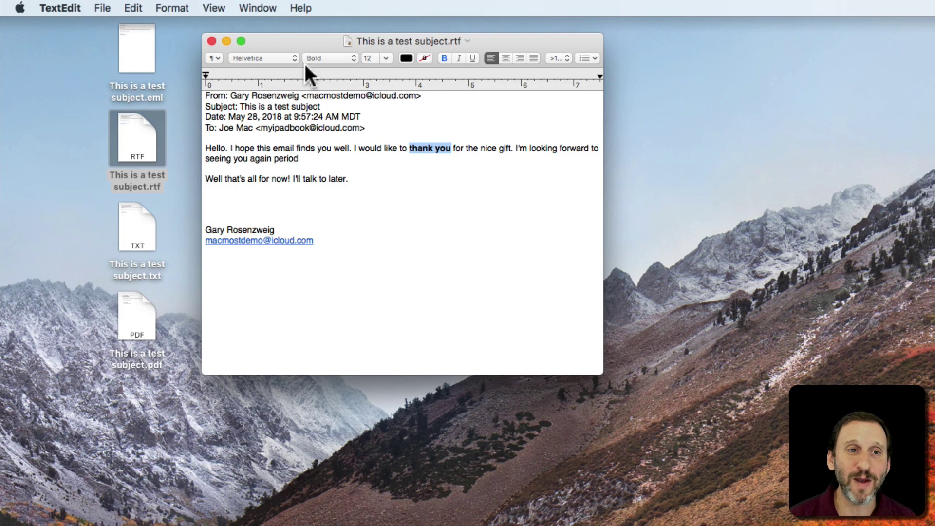
pyautogui.click(212, 41)
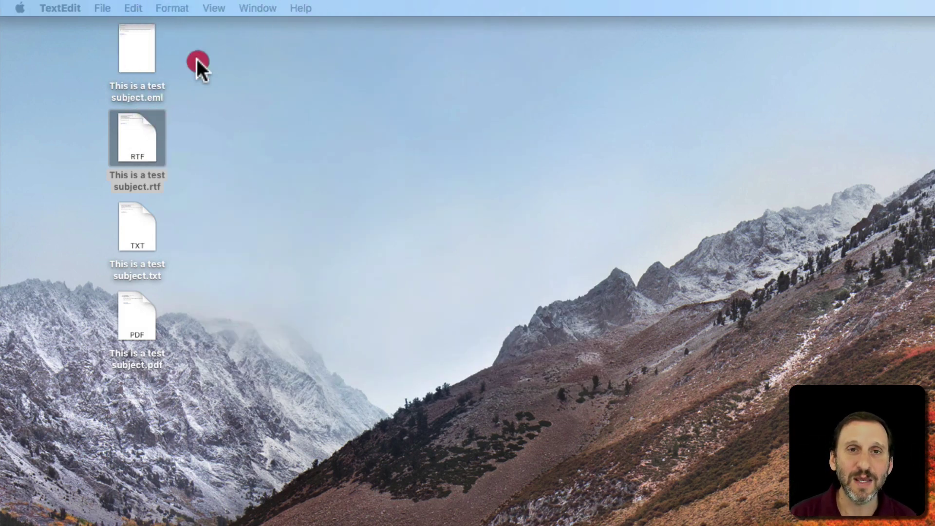
pyautogui.click(135, 56)
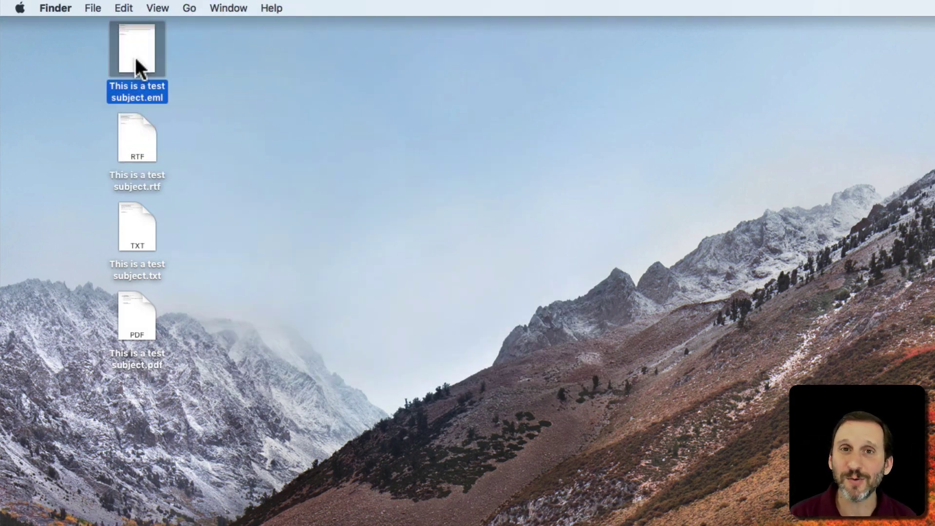
pyautogui.doubleClick(135, 57)
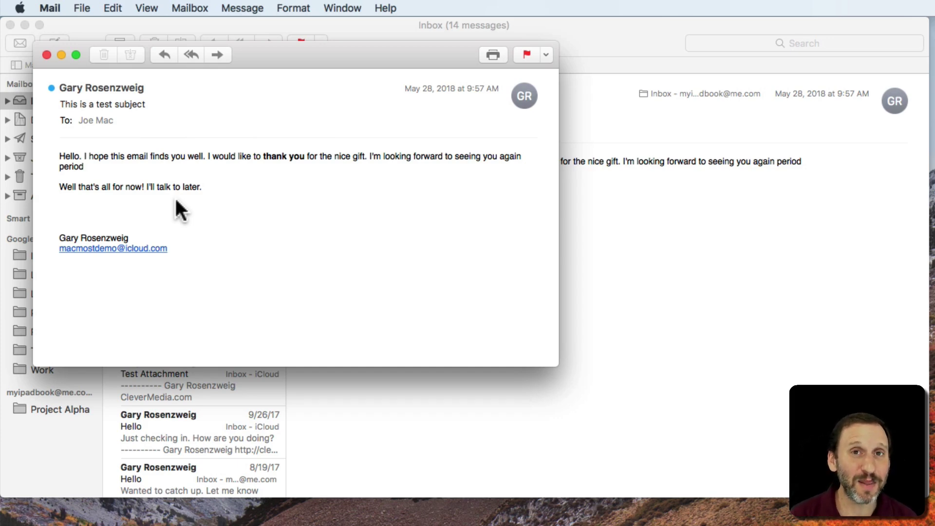
pyautogui.moveTo(266, 108)
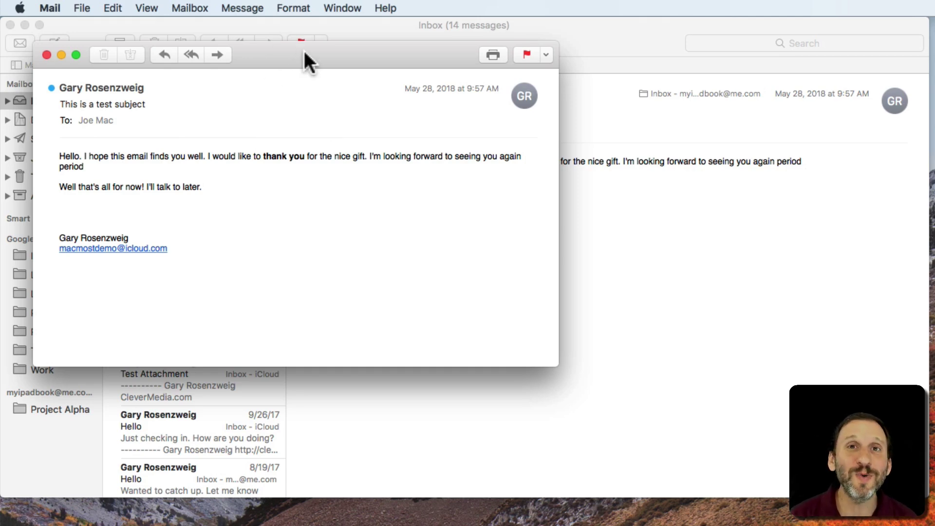
pyautogui.click(47, 55)
pyautogui.click(358, 40)
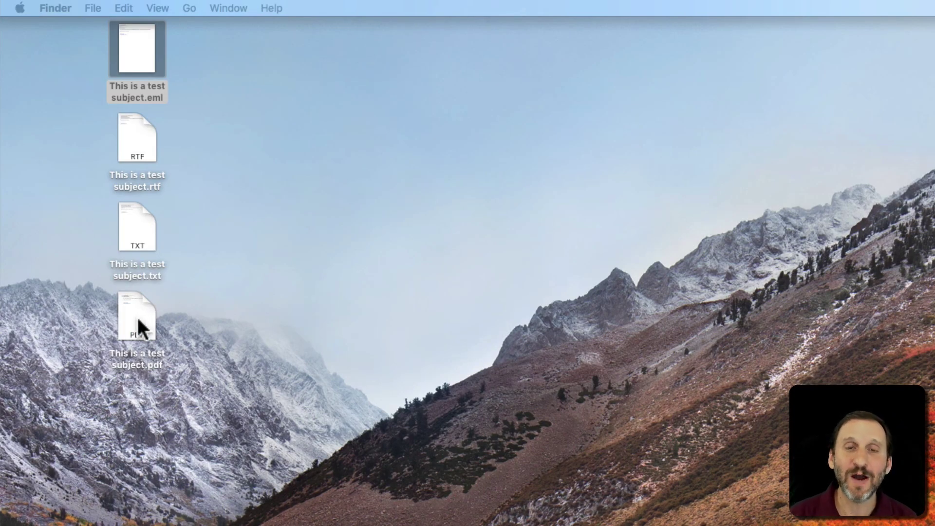
# Open 'This is a test subject.pdf' in Preview and widen the window to enlarge the page
pyautogui.doubleClick(138, 318)
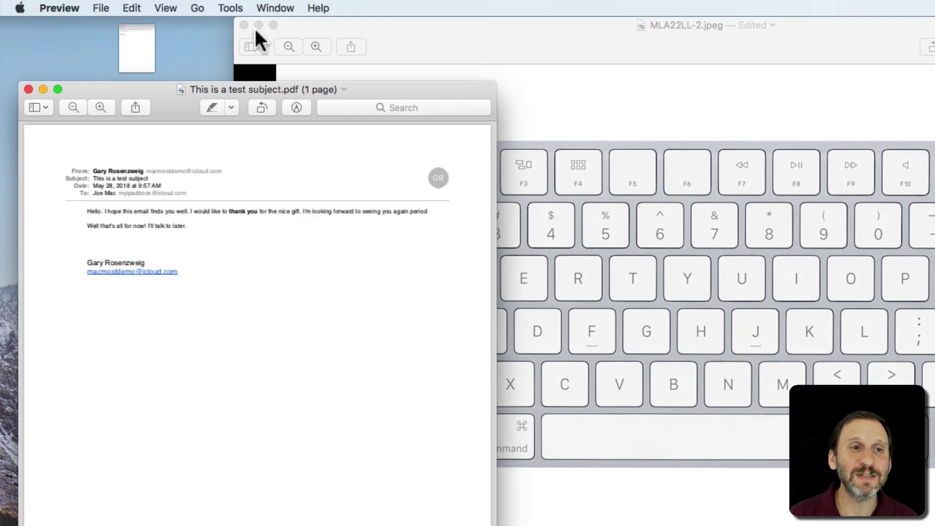
pyautogui.click(244, 25)
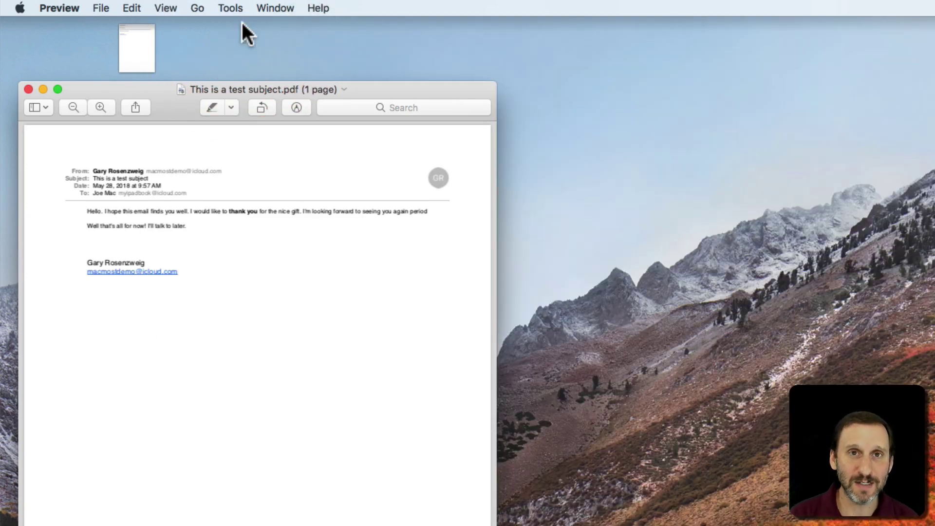
pyautogui.click(229, 286)
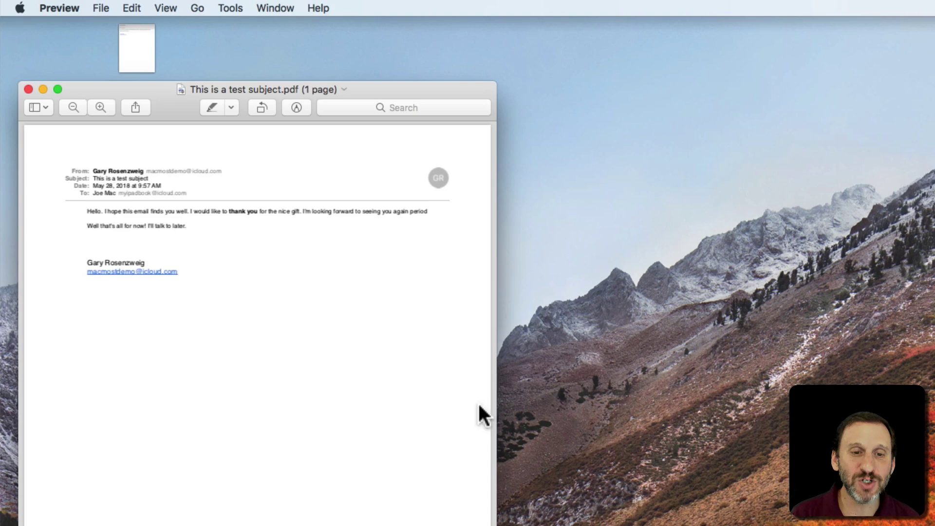
pyautogui.moveTo(498, 311); pyautogui.dragTo(773, 313)
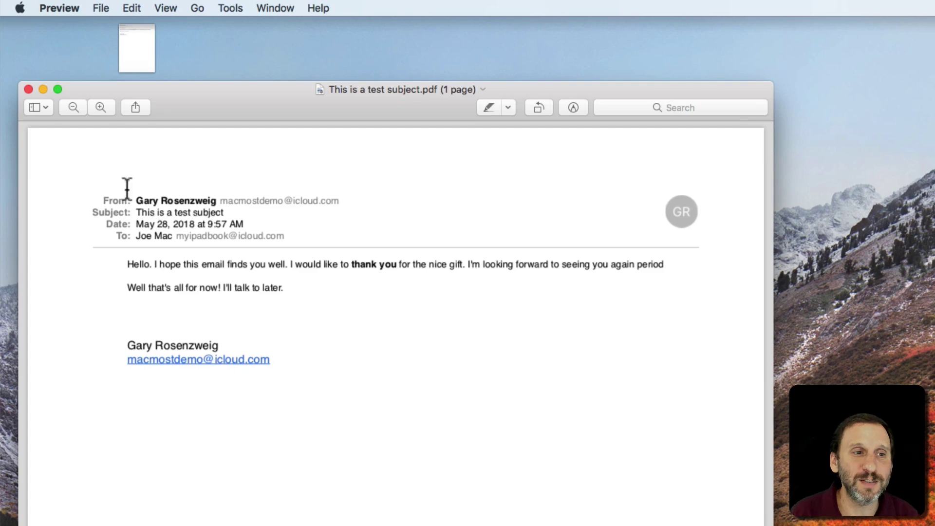
# Close the PDF, switch to Mail and open the iBooks 'Coming in August' message
pyautogui.click(28, 88)
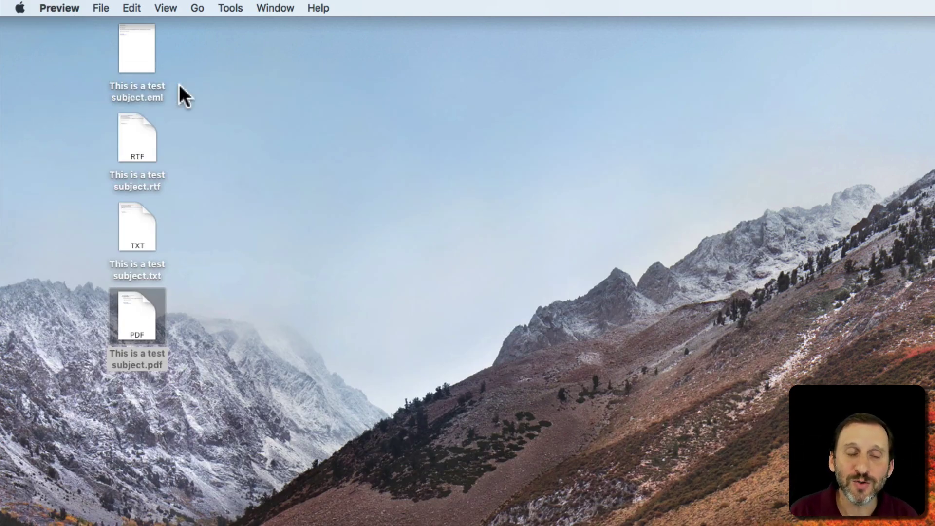
pyautogui.click(292, 97)
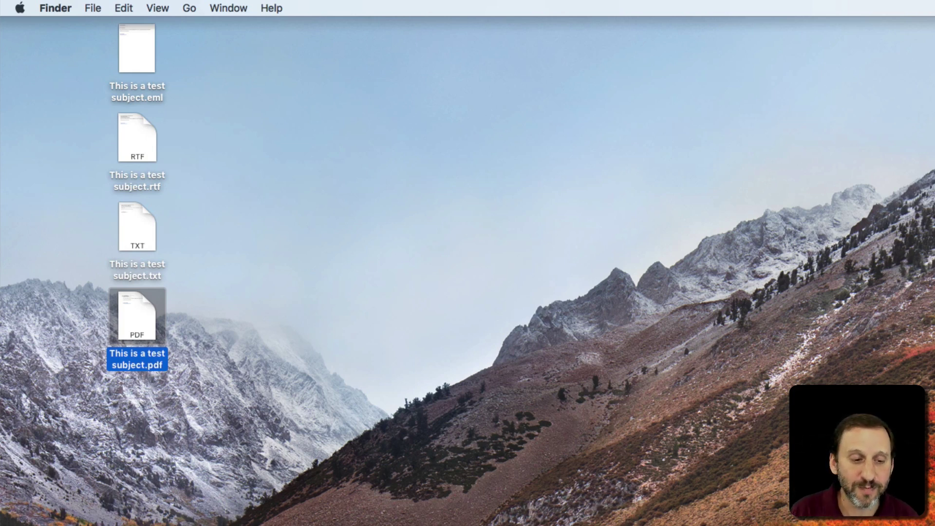
pyautogui.press('super+Tab')
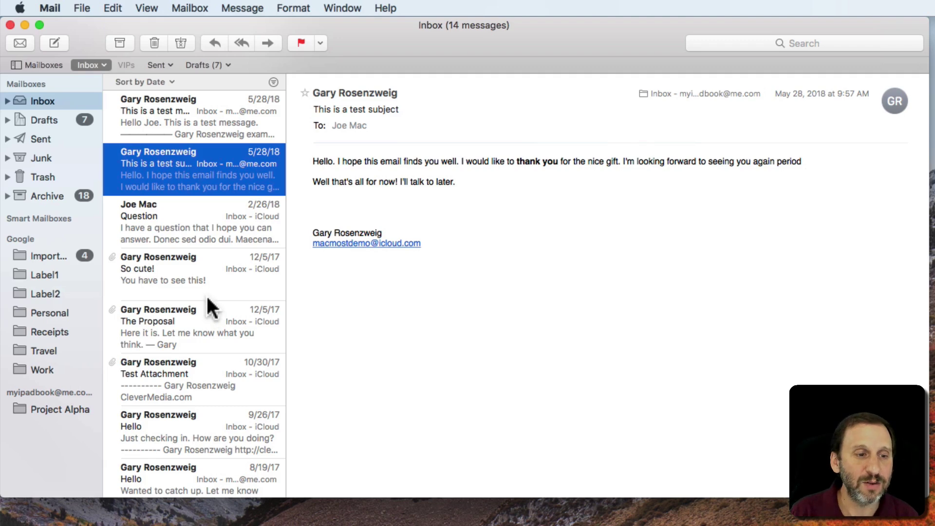
pyautogui.scroll(-10, 200, 419)
pyautogui.click(170, 328)
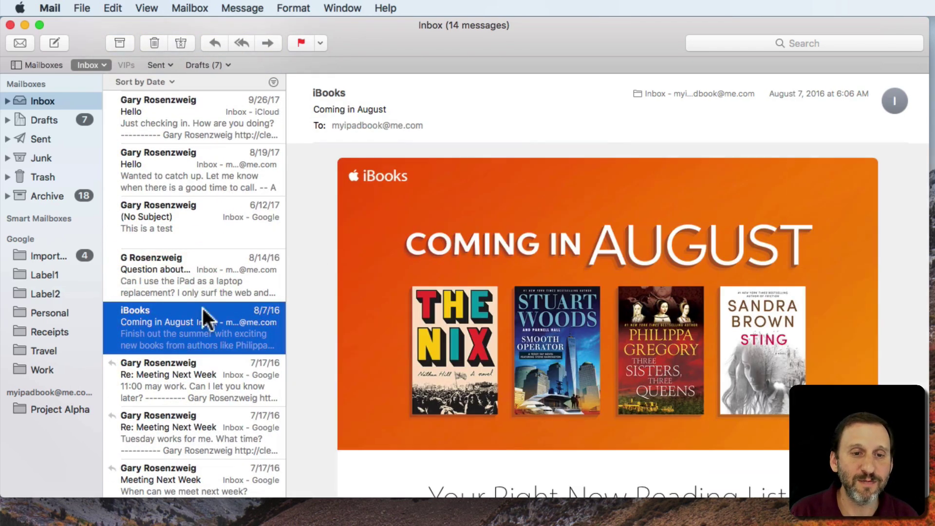
pyautogui.scroll(-10, 563, 323)
pyautogui.scroll(10, 564, 323)
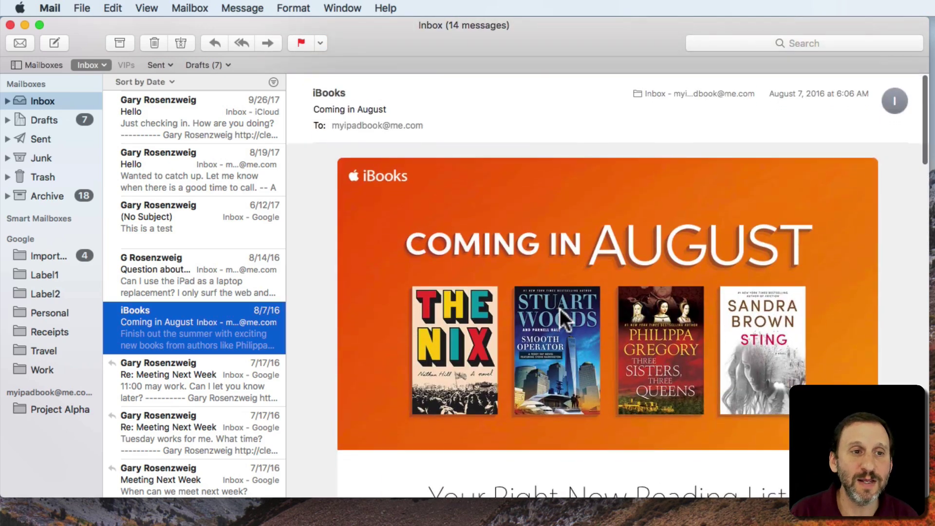
# Save a plain-text copy of the 'Coming in August' message to the Desktop
pyautogui.click(82, 8)
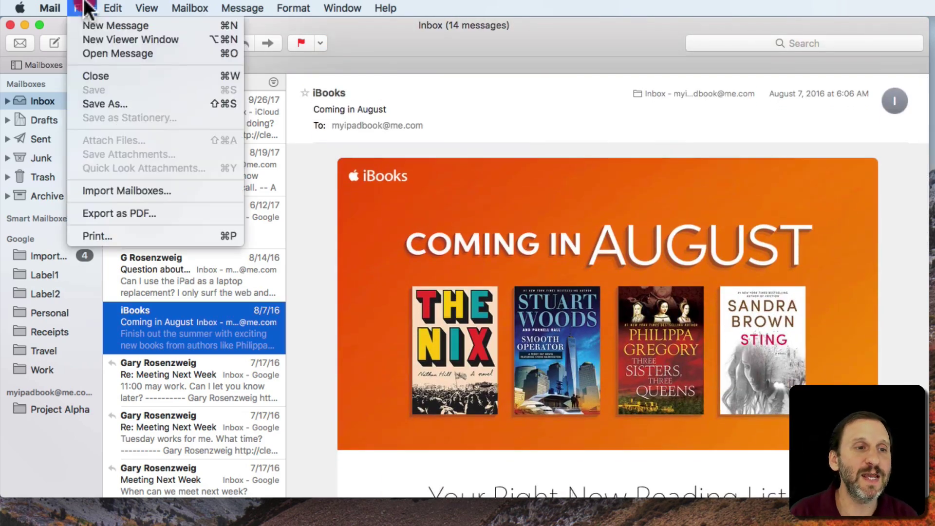
pyautogui.click(101, 101)
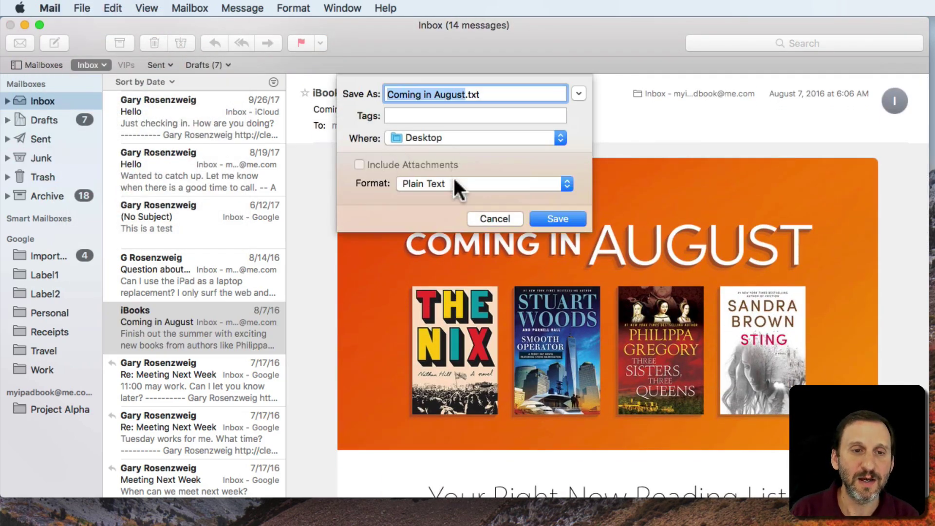
pyautogui.click(565, 219)
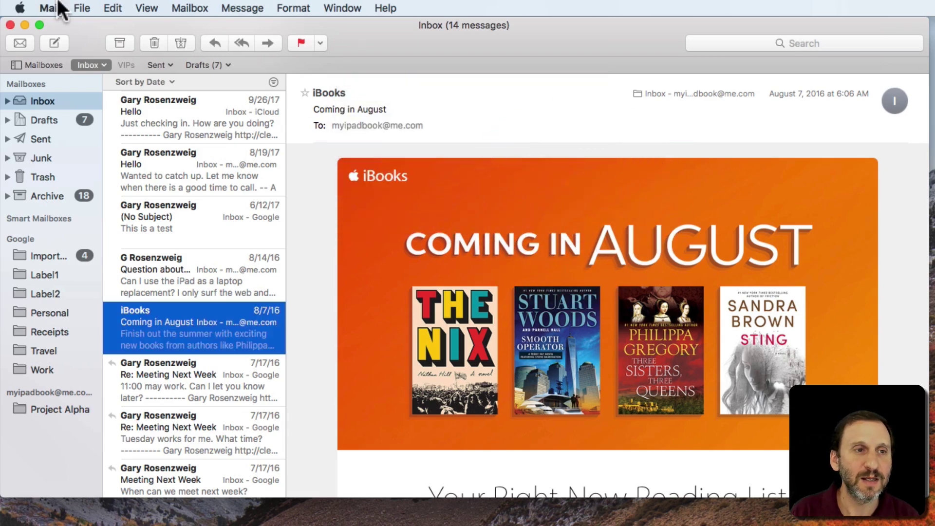
# Save a Rich Text Format copy of the message
pyautogui.click(82, 8)
pyautogui.click(101, 102)
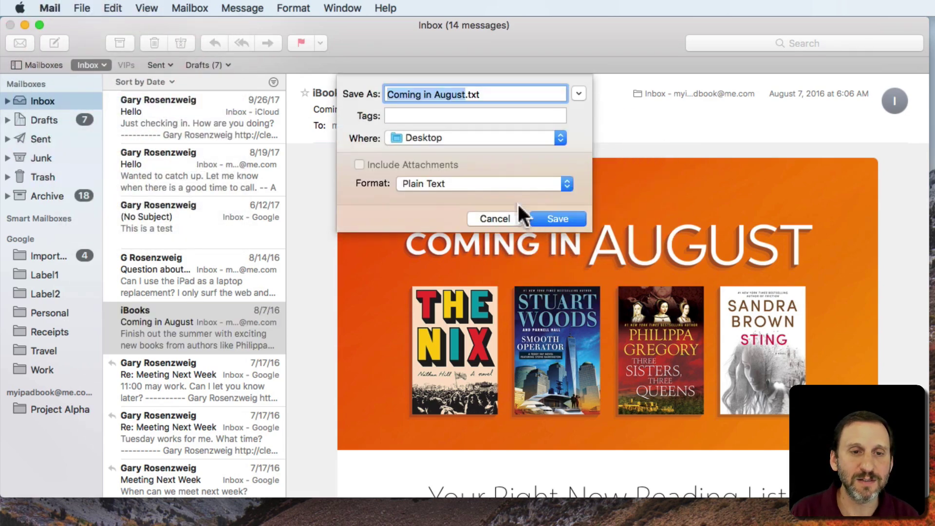
pyautogui.click(510, 189)
pyautogui.click(460, 173)
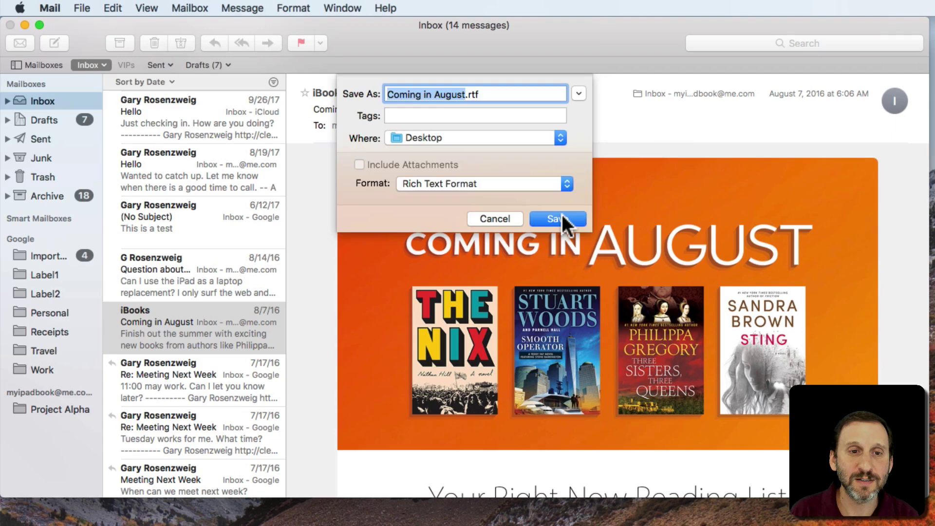
pyautogui.click(558, 219)
# Save a Raw Message Source .eml copy of the message
pyautogui.click(82, 7)
pyautogui.click(112, 102)
pyautogui.click(444, 183)
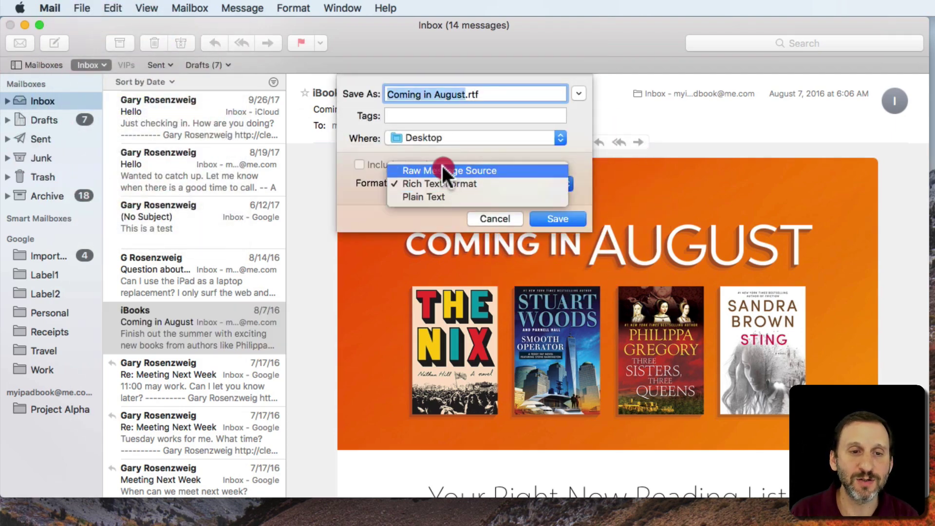
pyautogui.click(442, 166)
pyautogui.click(558, 219)
# Cancel an extra save sheet, export the message as a 'Coming in August' PDF, and hide Mail
pyautogui.click(80, 7)
pyautogui.click(115, 104)
pyautogui.click(507, 219)
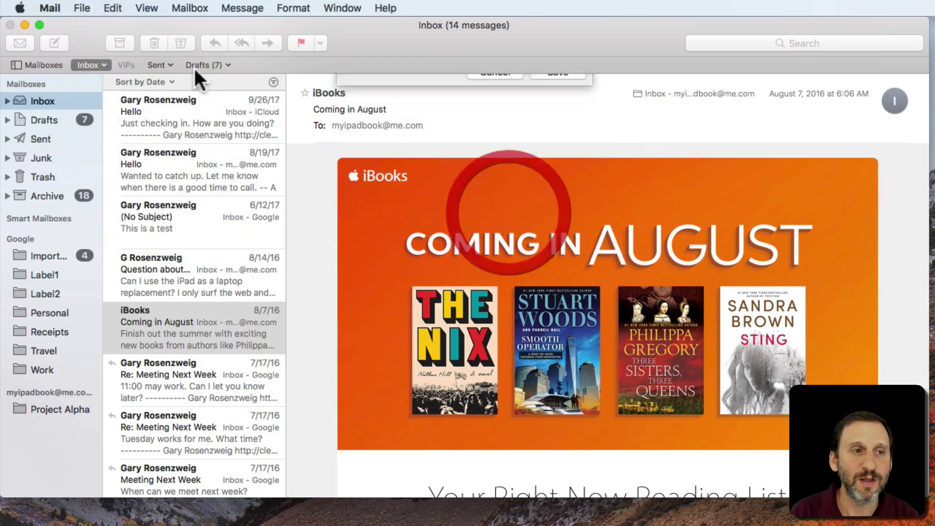
pyautogui.click(81, 8)
pyautogui.click(115, 214)
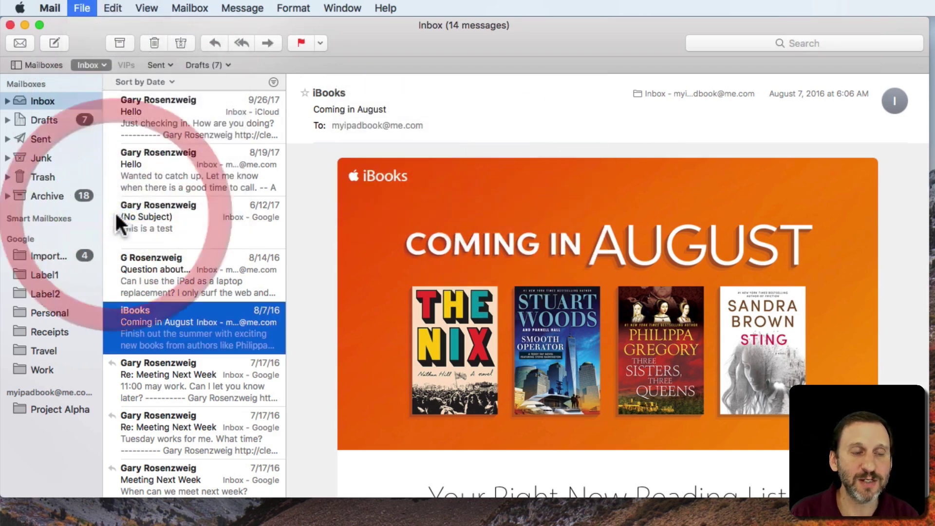
pyautogui.click(562, 164)
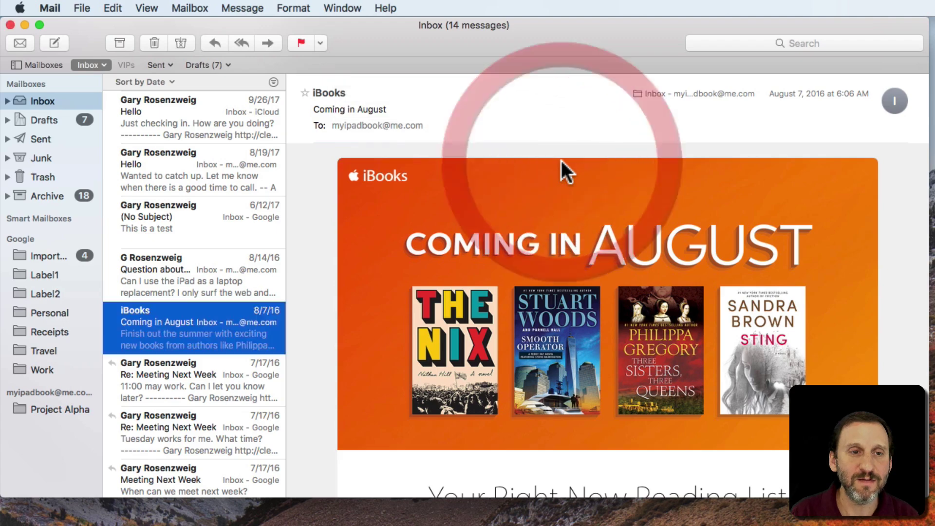
pyautogui.press('super+h')
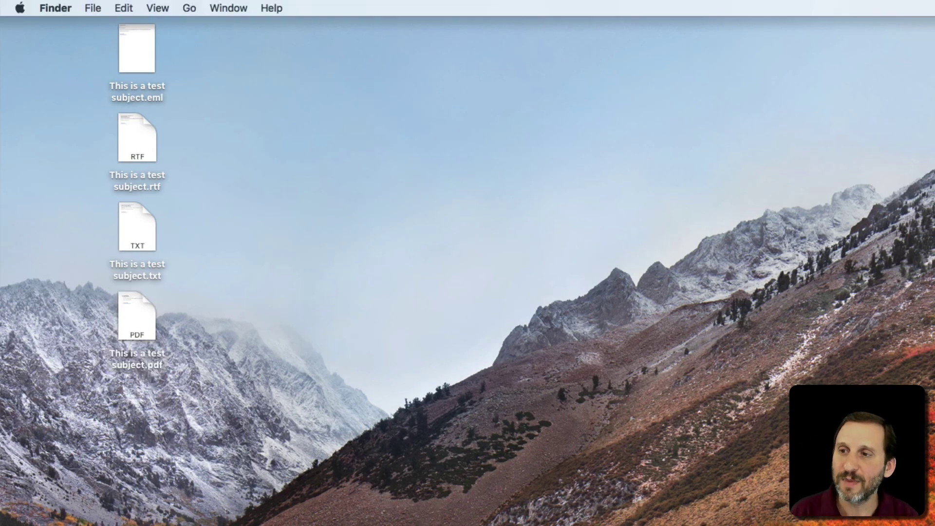
# Move the Coming in August files into a second column, then open and close the .txt copy
pyautogui.moveTo(646, 97); pyautogui.dragTo(224, 63)
pyautogui.click(317, 75)
pyautogui.doubleClick(240, 63)
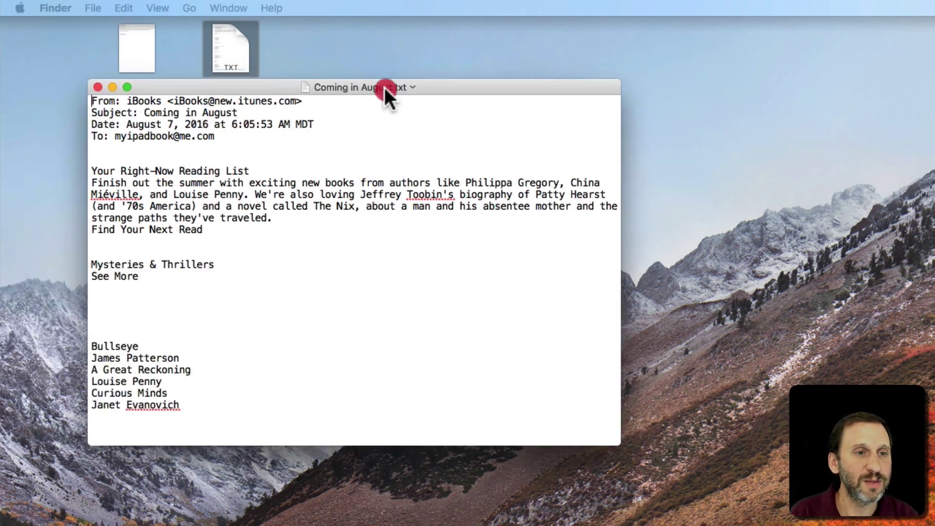
pyautogui.moveTo(385, 87); pyautogui.dragTo(394, 86)
pyautogui.press('super+w')
# Open 'Coming in August.rtf' in TextEdit to view its formatting, then close it
pyautogui.click(225, 141)
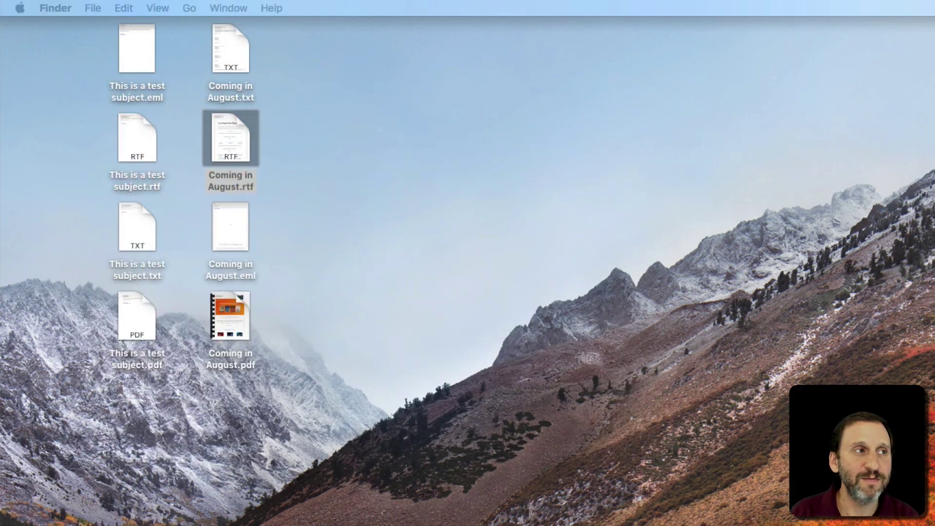
pyautogui.press('super+o')
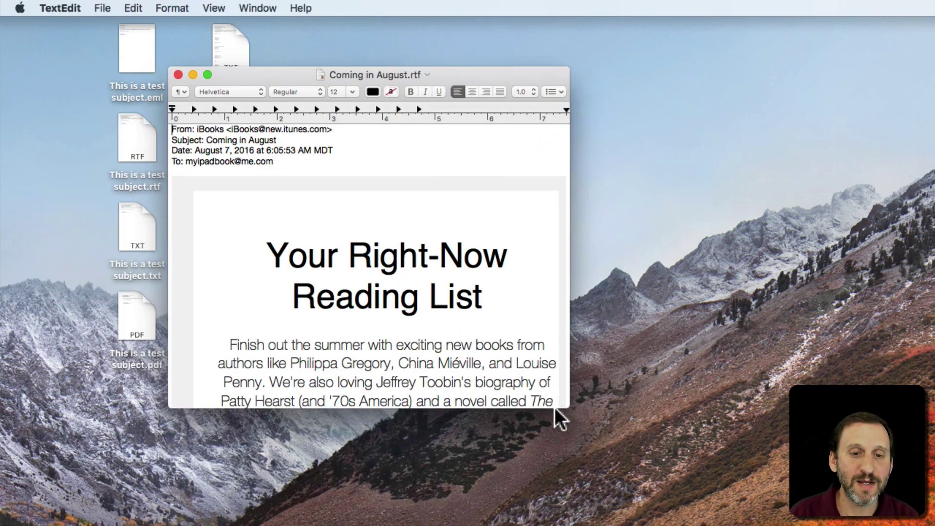
pyautogui.moveTo(565, 404); pyautogui.dragTo(840, 525)
pyautogui.scroll(-15, 505, 423)
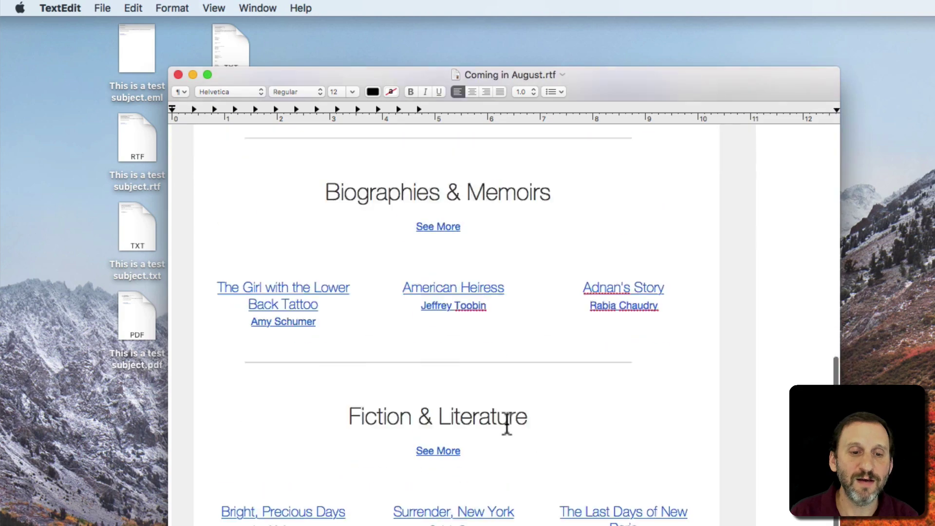
pyautogui.scroll(15, 506, 424)
pyautogui.press('super+w')
# Open 'Coming in August.eml' in Mail, view it, close it and leave Mail
pyautogui.doubleClick(231, 237)
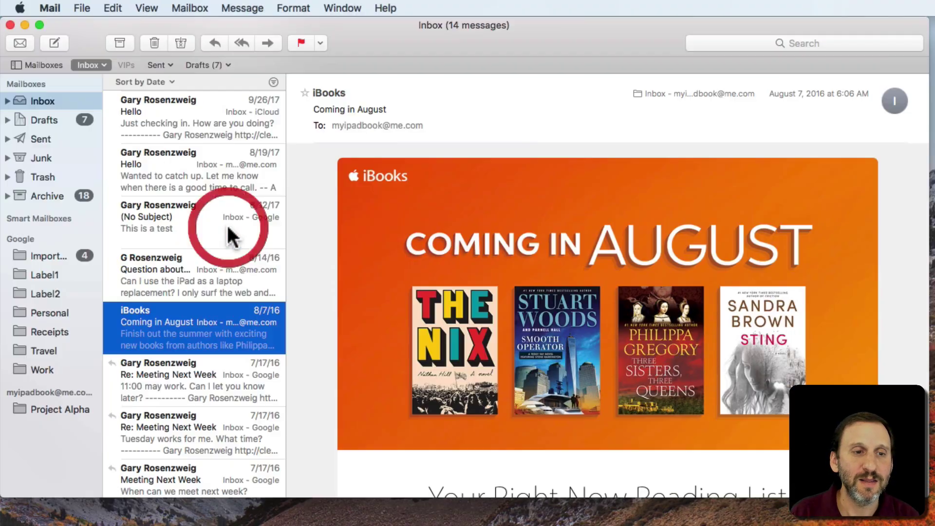
pyautogui.moveTo(564, 355); pyautogui.dragTo(757, 525)
pyautogui.scroll(-20, 569, 439)
pyautogui.press('super+w')
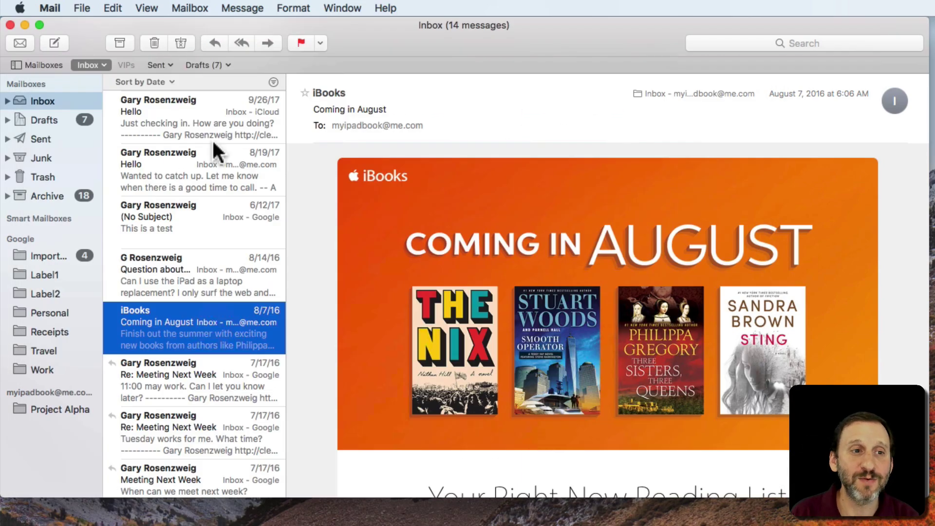
pyautogui.press('super+q')
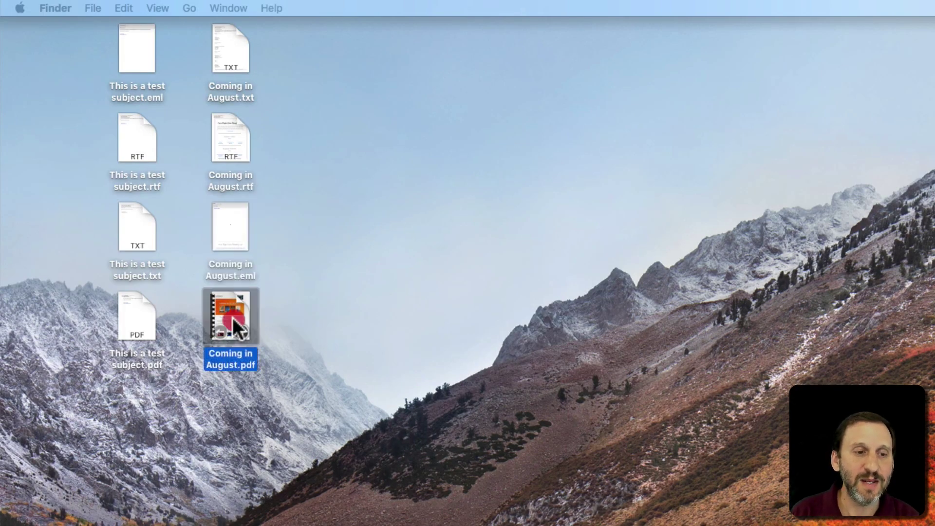
pyautogui.doubleClick(234, 312)
pyautogui.scroll(-5, 393, 438)
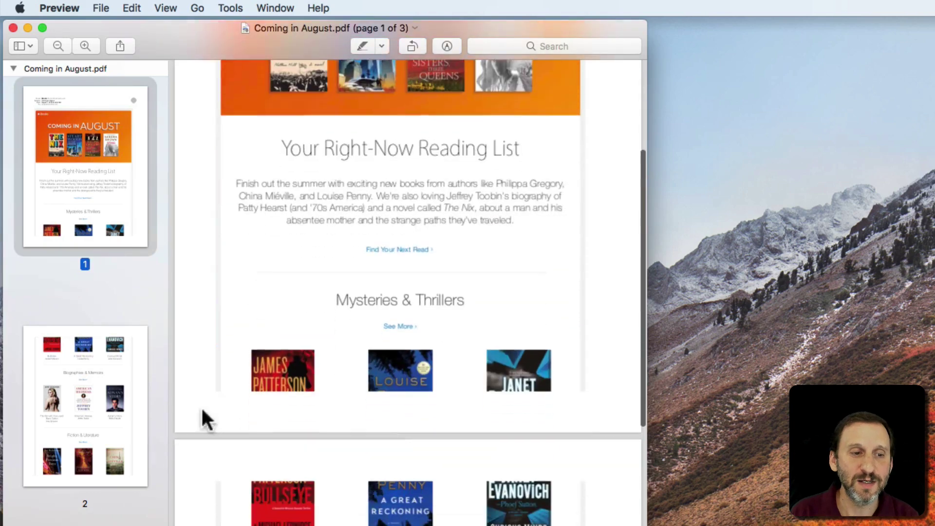
pyautogui.click(89, 400)
pyautogui.scroll(-10, 392, 341)
pyautogui.click(108, 151)
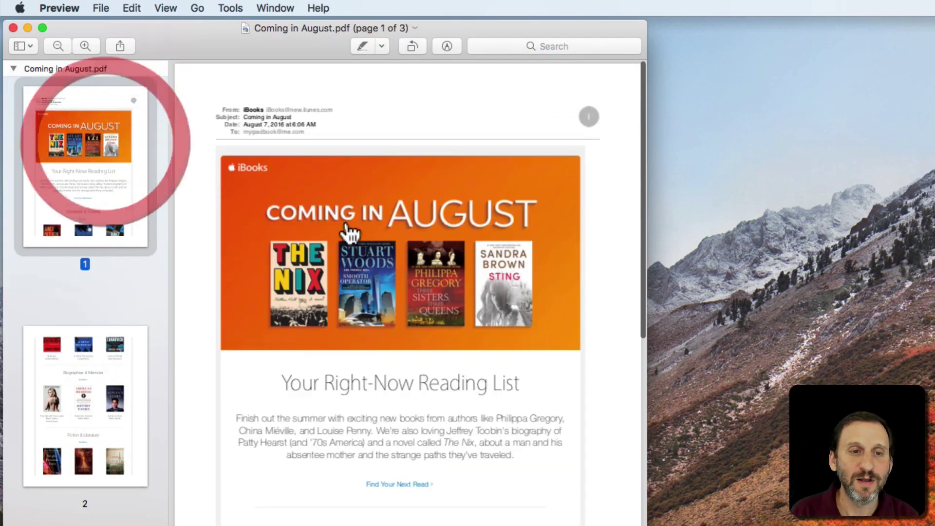
pyautogui.click(13, 28)
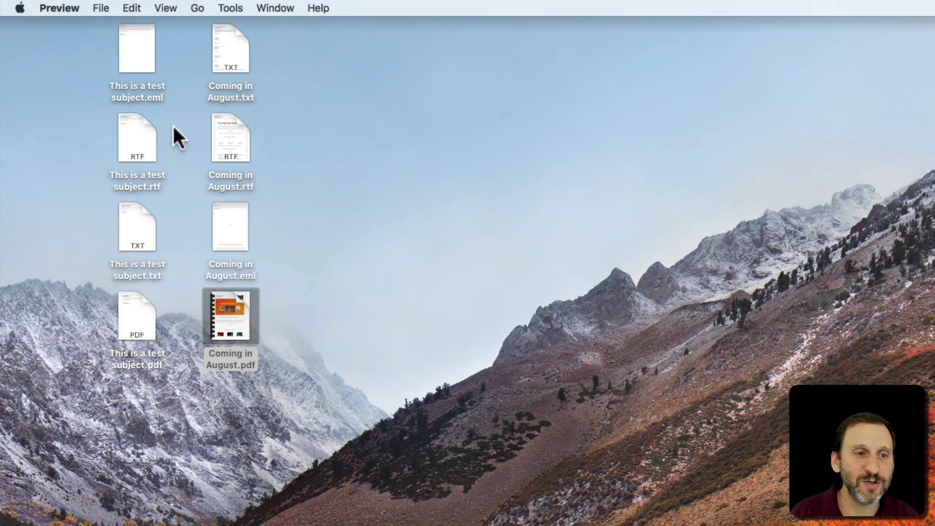
pyautogui.click(320, 66)
pyautogui.click(229, 51)
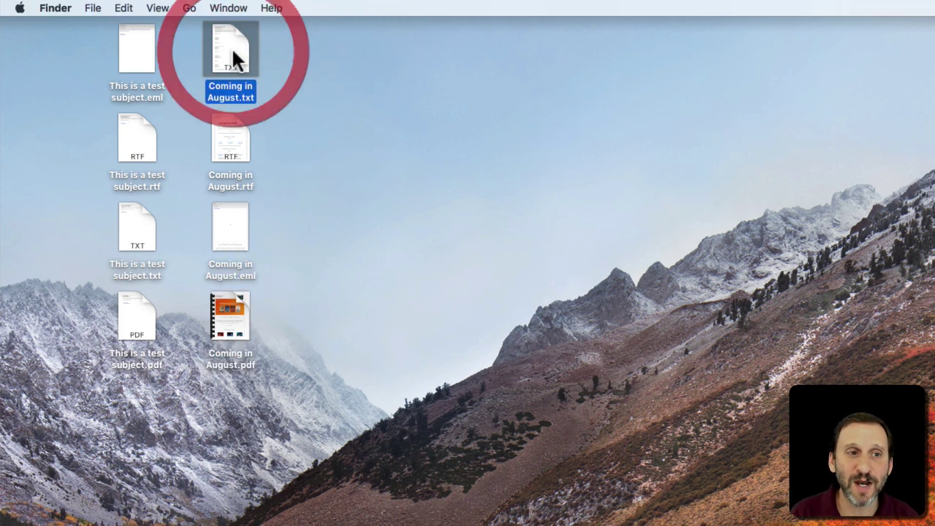
pyautogui.click(229, 152)
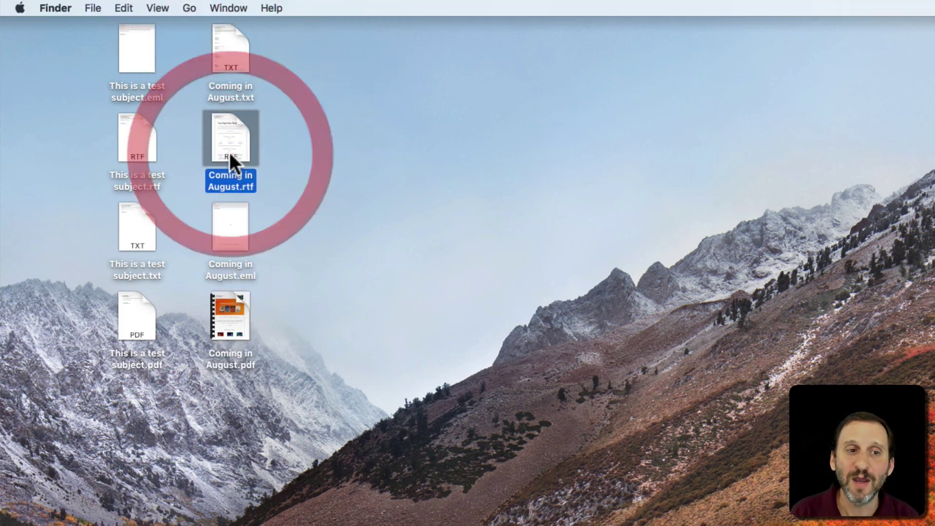
pyautogui.click(231, 223)
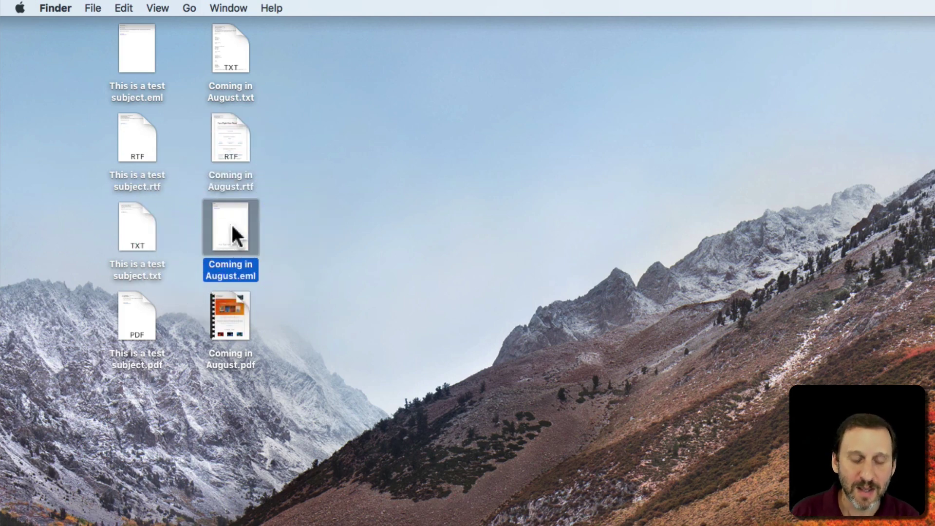
pyautogui.press('super+i')
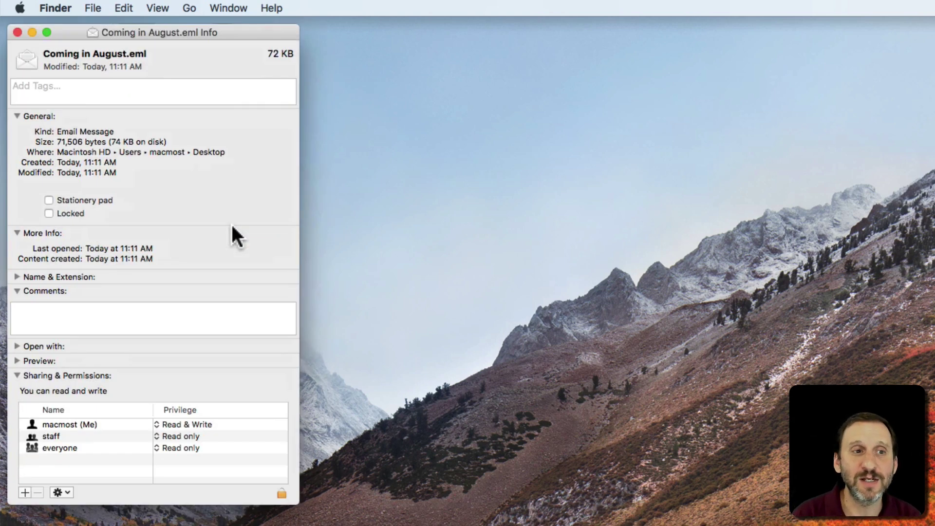
pyautogui.click(19, 32)
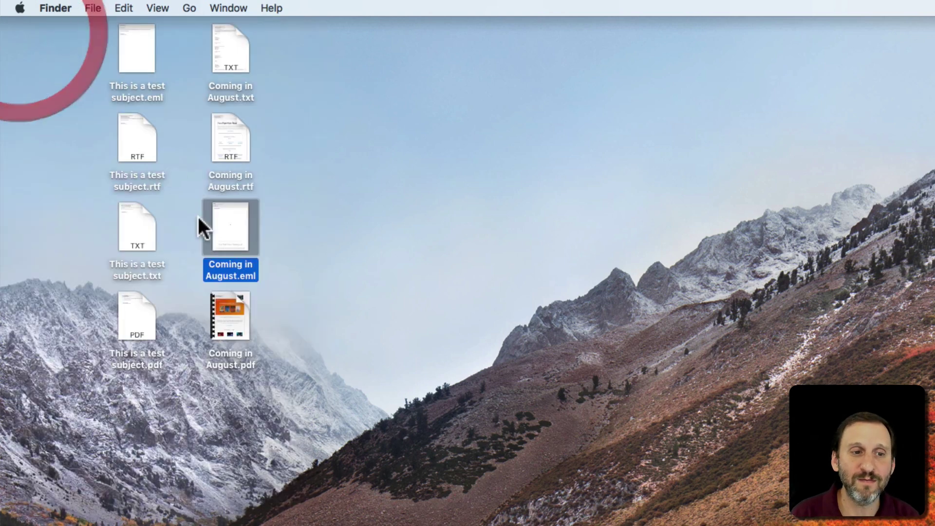
pyautogui.click(225, 305)
pyautogui.press('super+i')
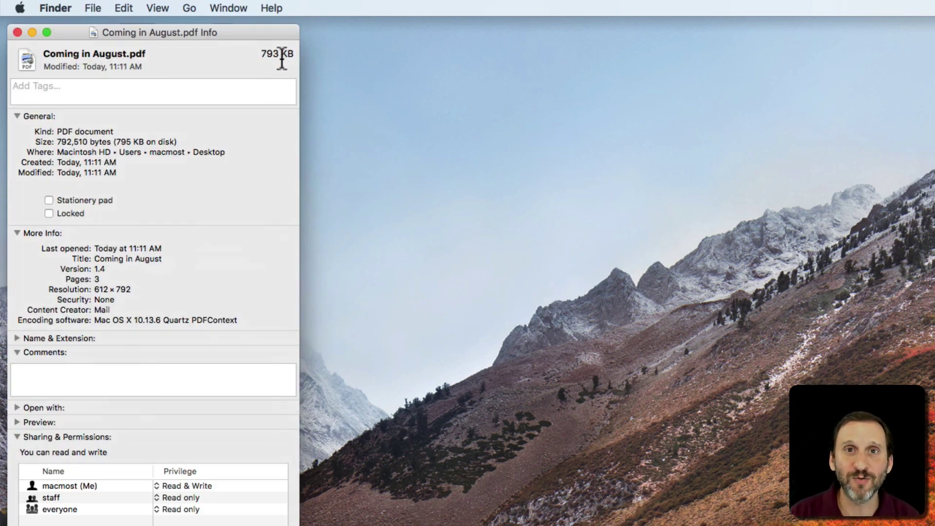
pyautogui.click(18, 32)
pyautogui.click(344, 151)
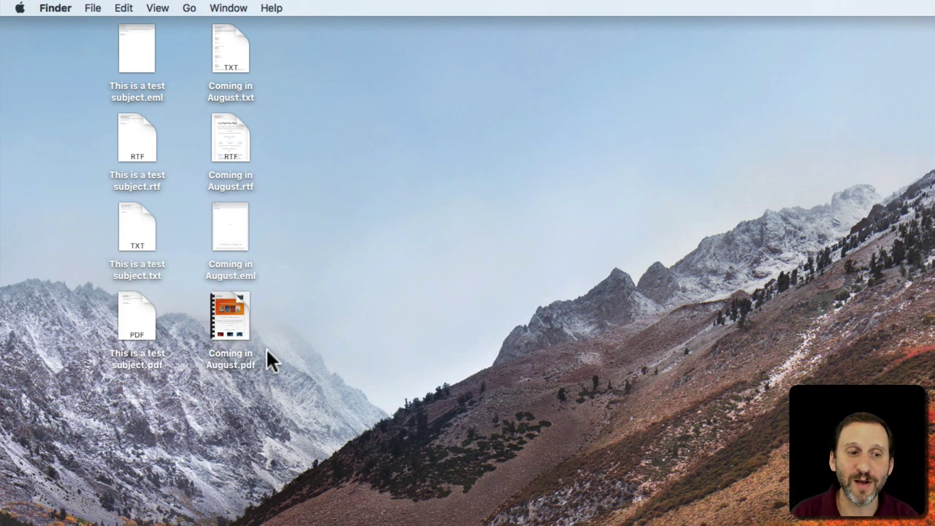